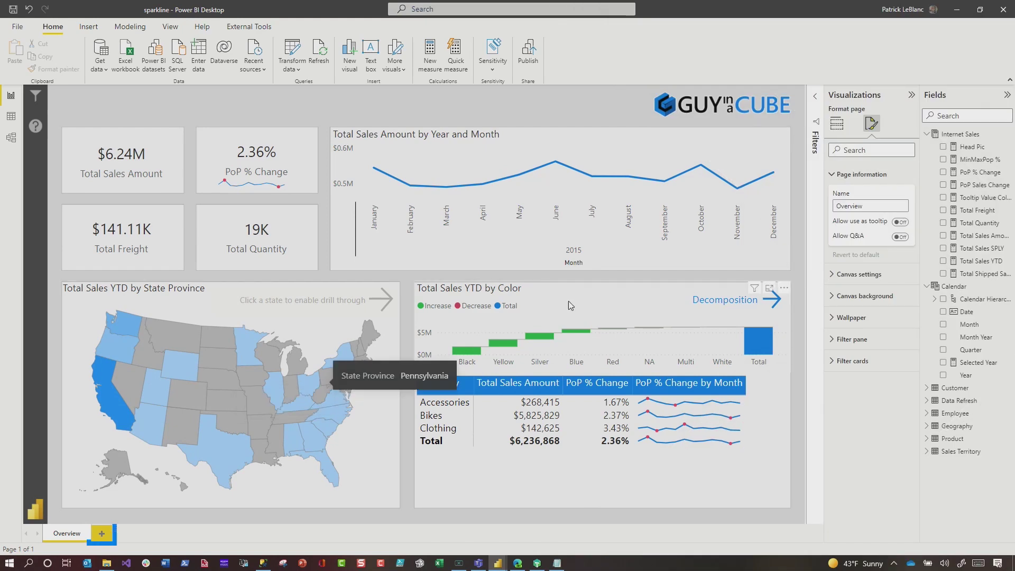
Add a 'Sparkline Details' page allowed as a tooltip, with a custom 320 x 500 pt canvas
click(105, 535)
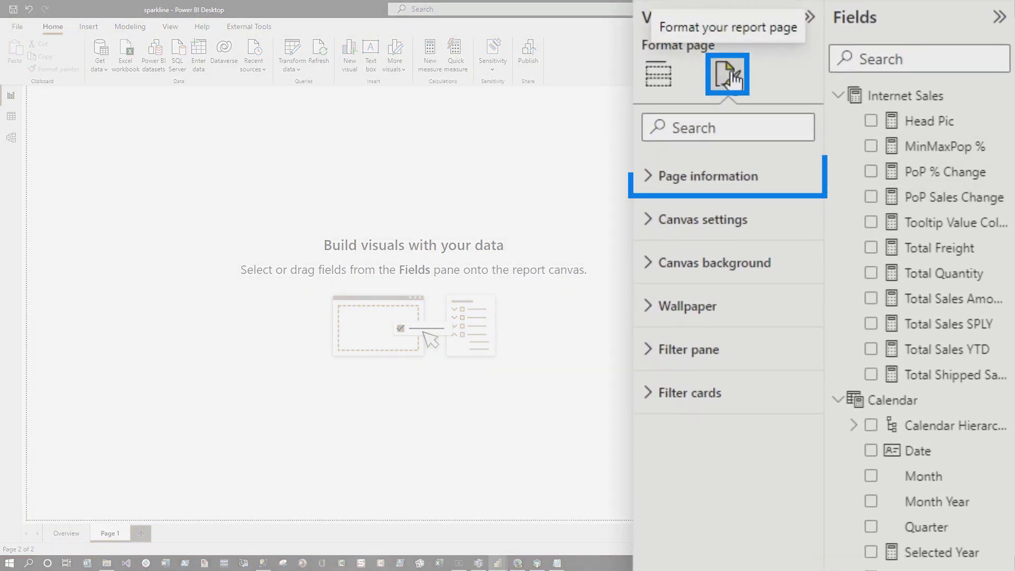
click(713, 170)
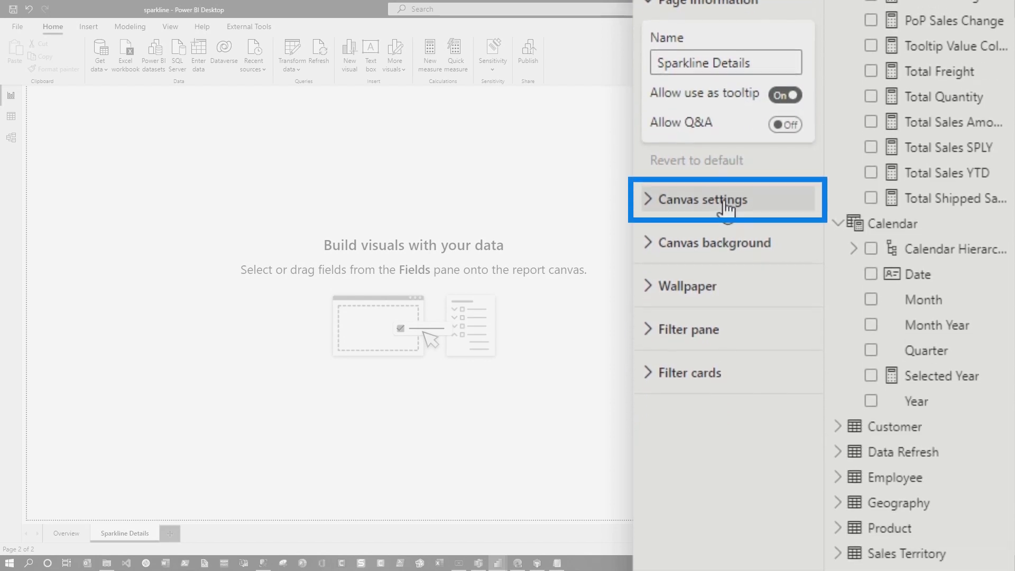
click(725, 162)
click(702, 228)
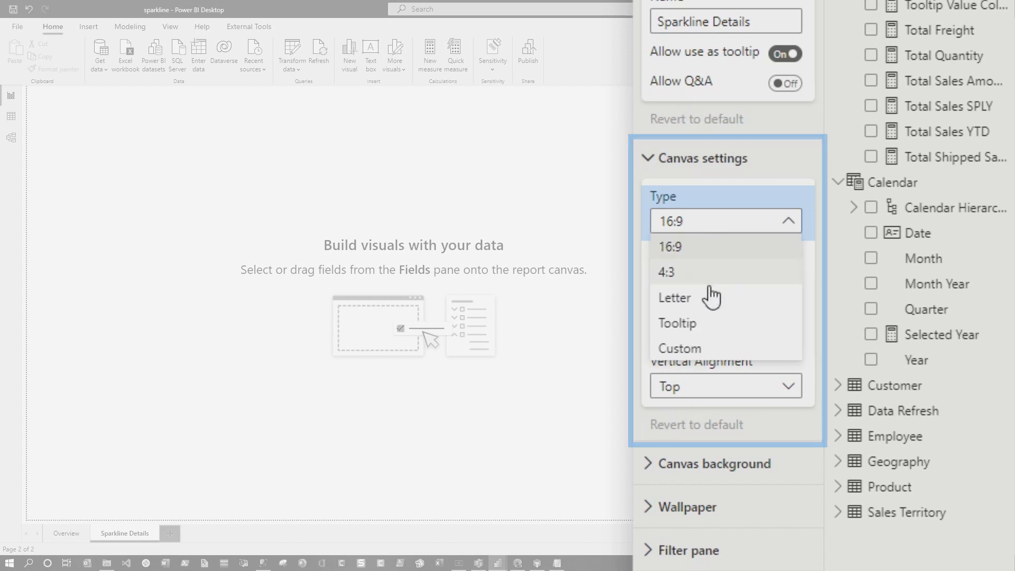
click(701, 349)
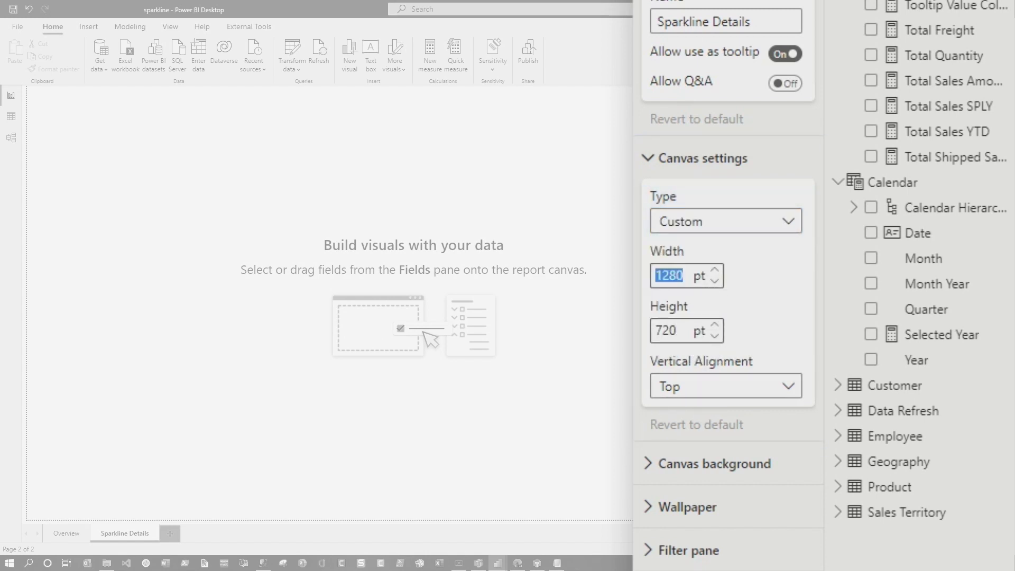
text(32)
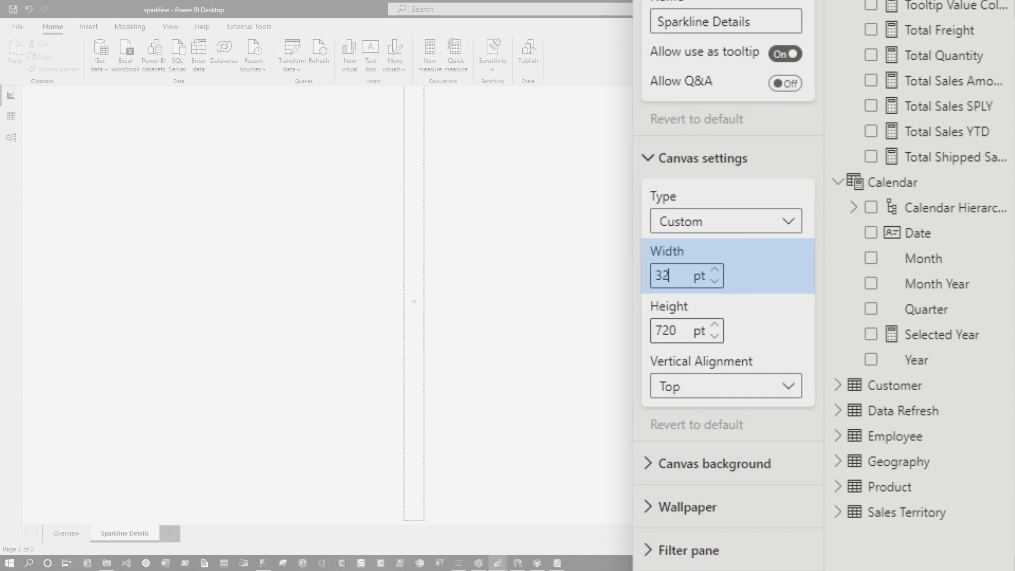
key(Tab)
text(5)
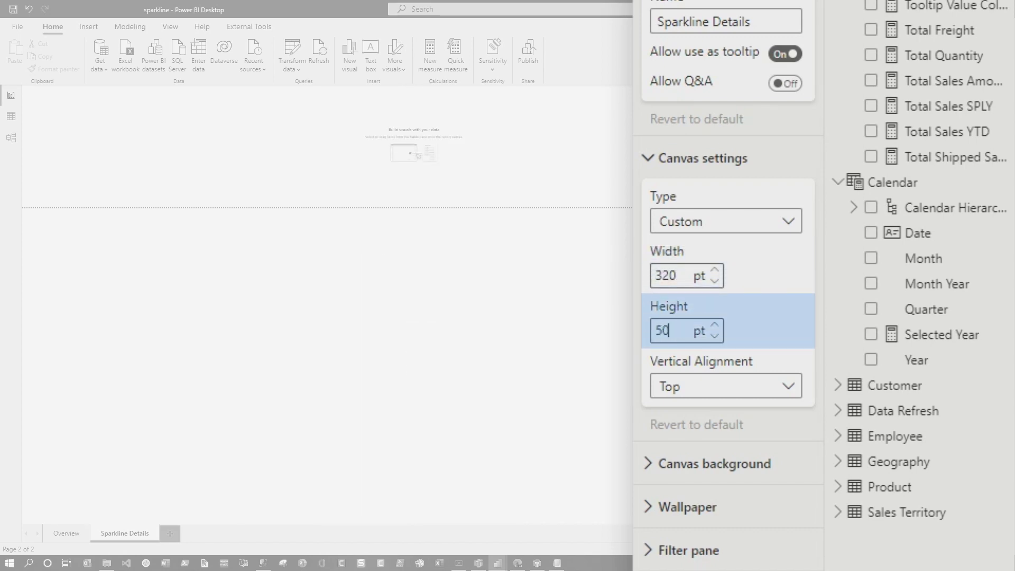
text(0)
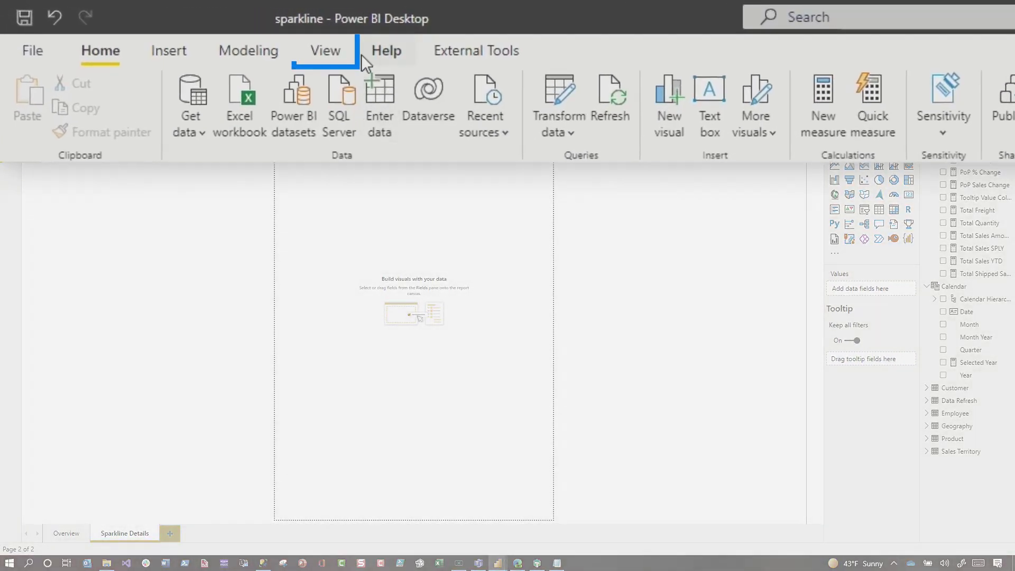
Set the page view to Actual size
click(353, 51)
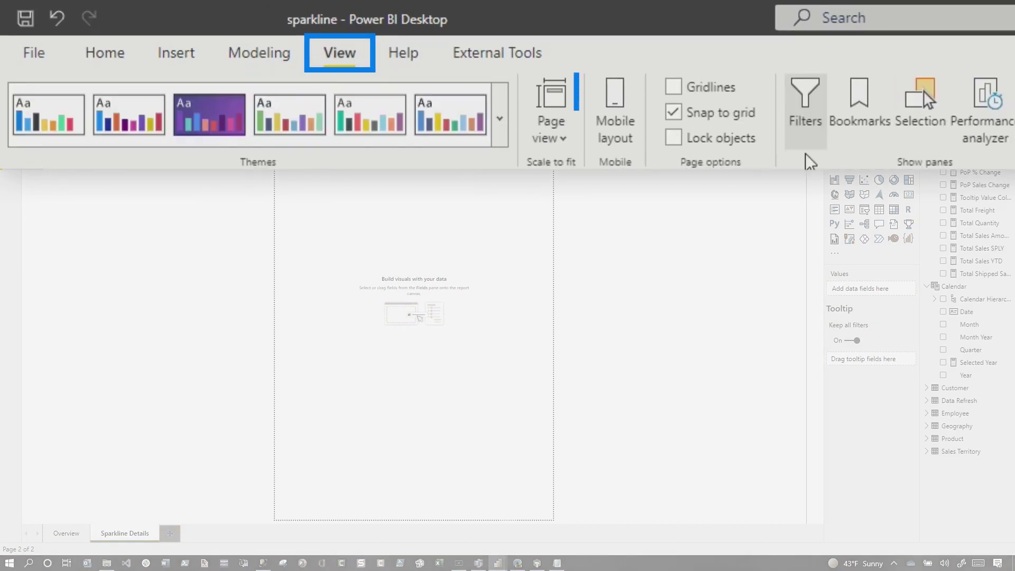
click(560, 141)
click(580, 231)
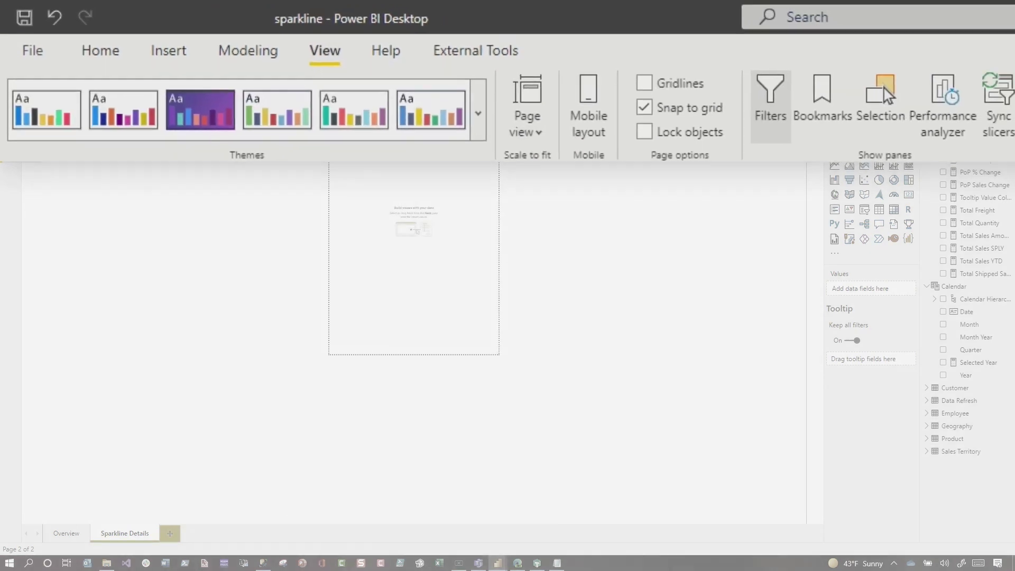
Add a Selected Year card to the page and turn off its category label
drag(898, 397, 469, 197)
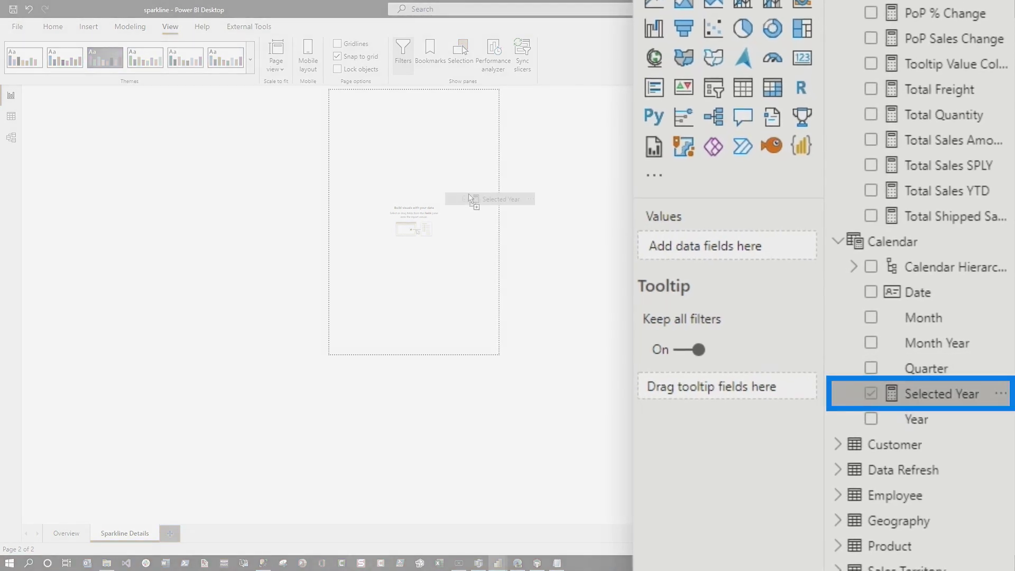
drag(380, 115, 428, 133)
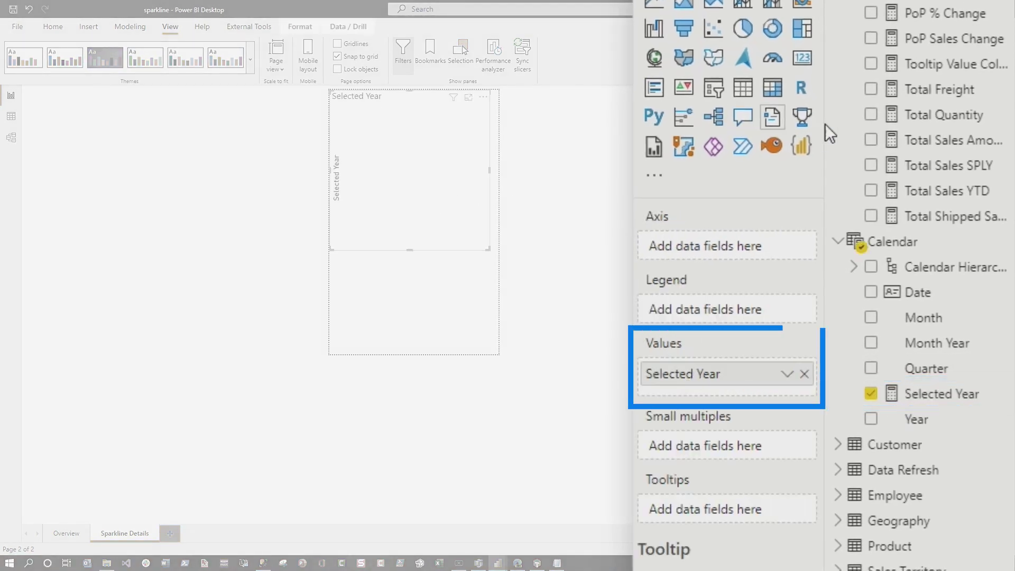
click(725, 84)
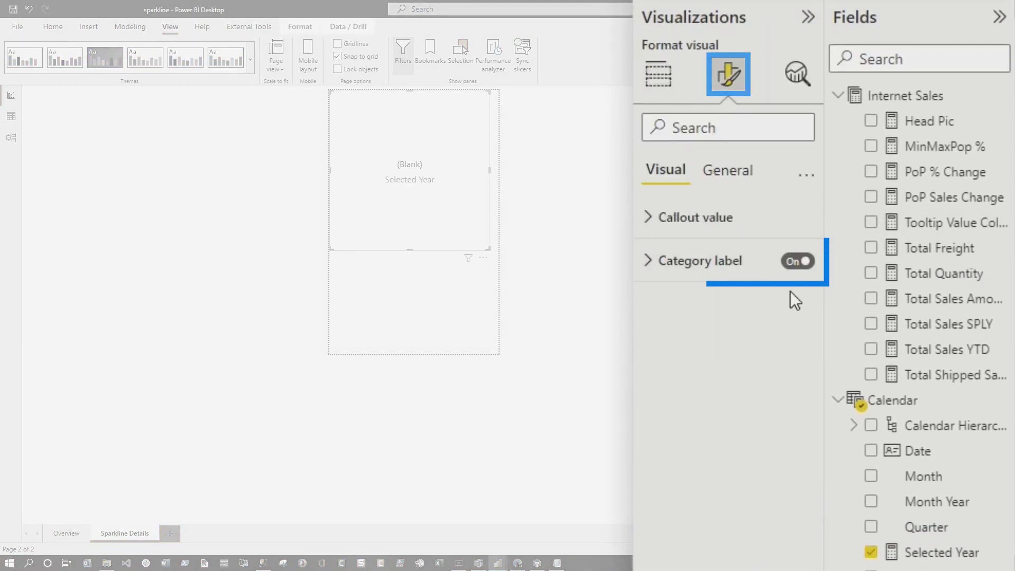
click(796, 262)
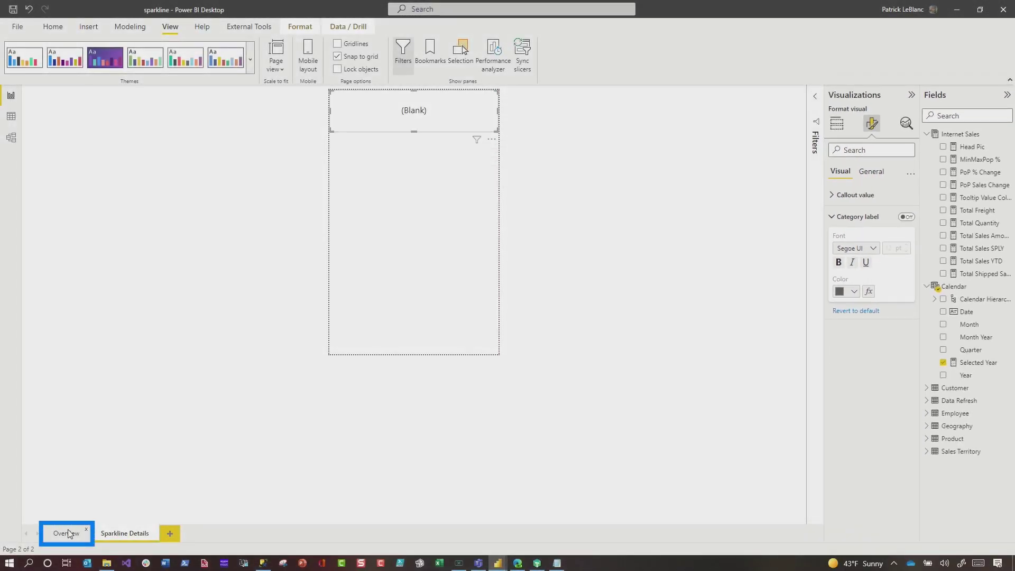
On Overview, give the PoP % Change card a report-page tooltip using Sparkline Details
click(68, 534)
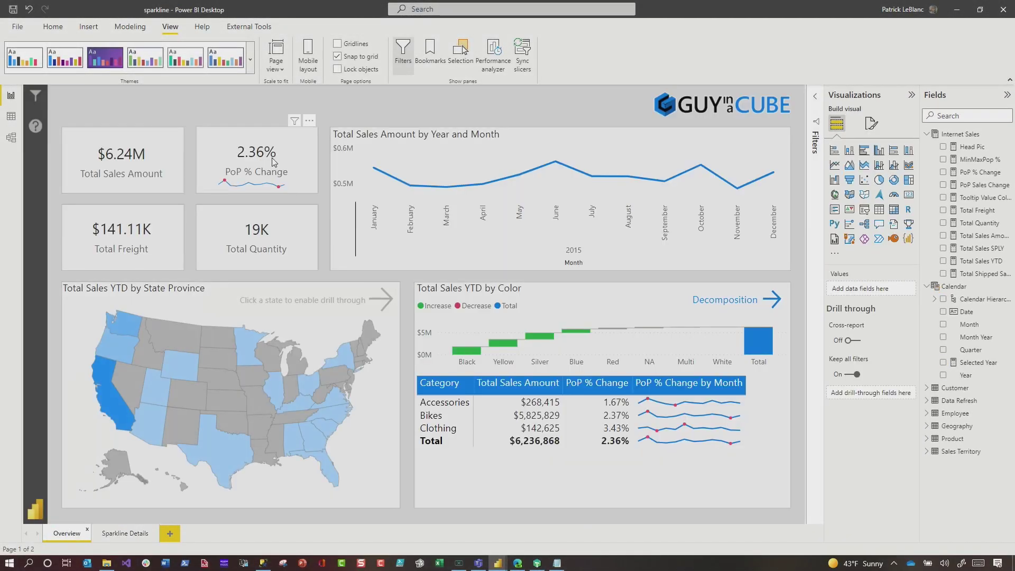
click(278, 145)
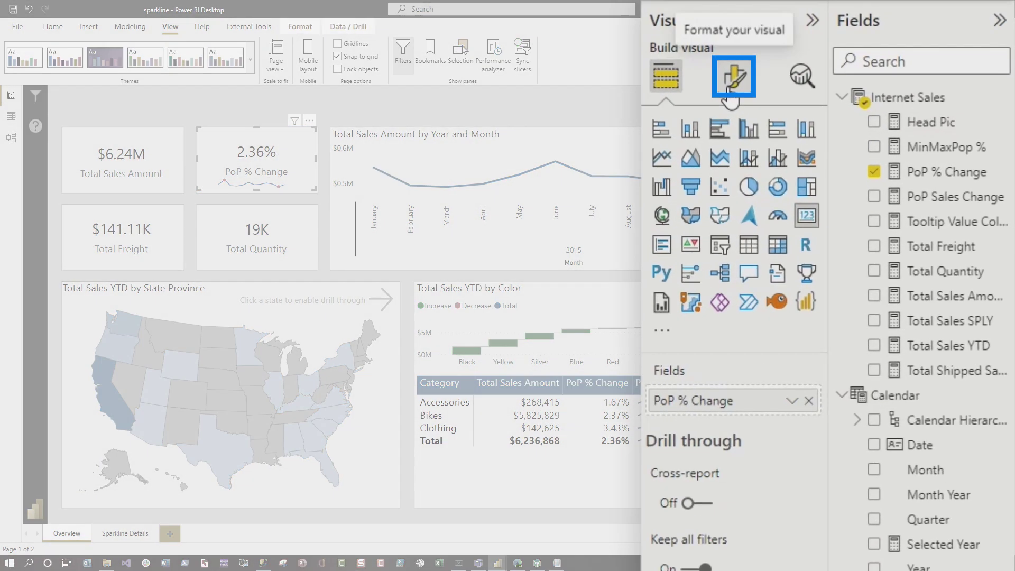
click(872, 123)
click(727, 170)
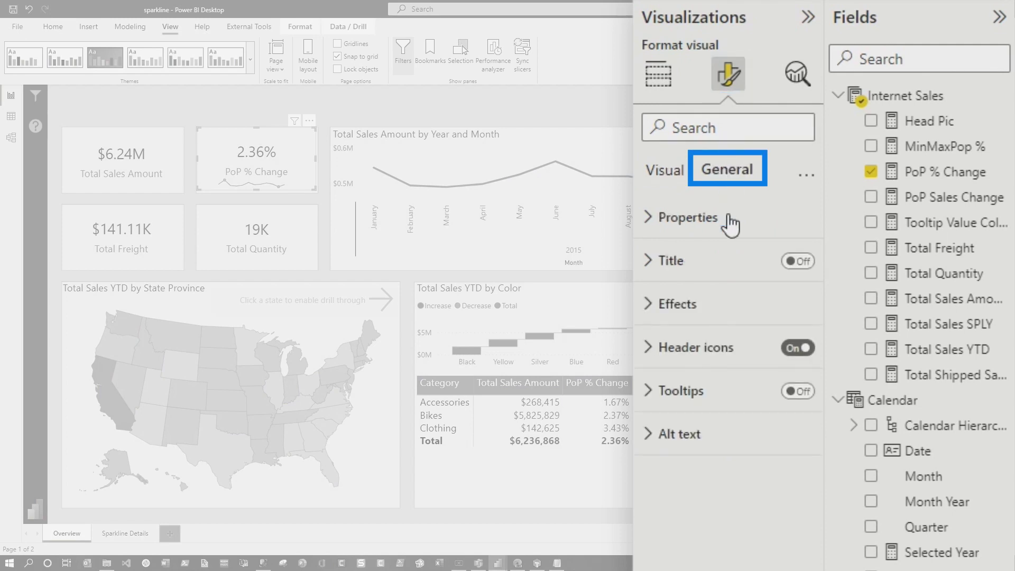
click(707, 400)
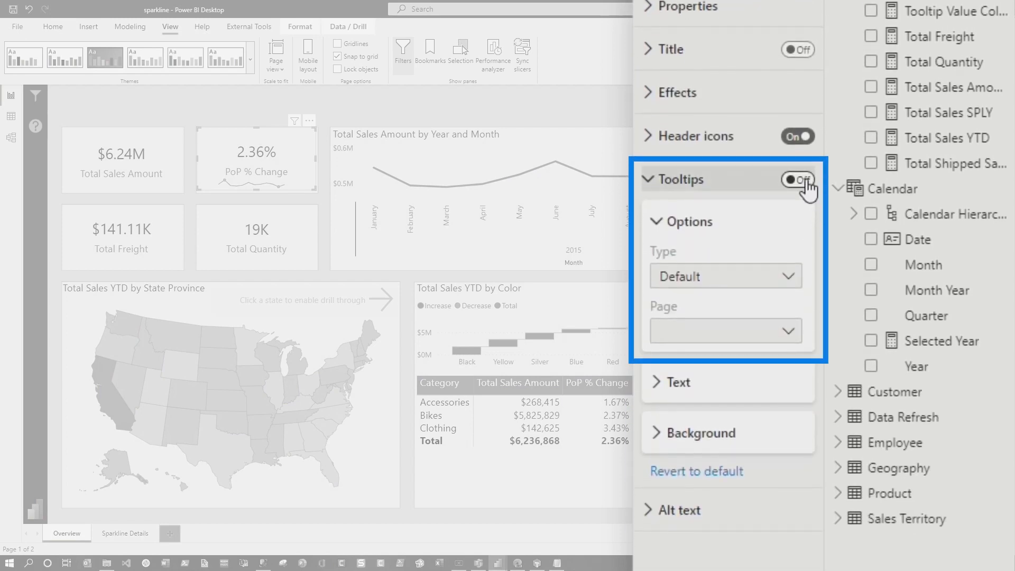
click(805, 182)
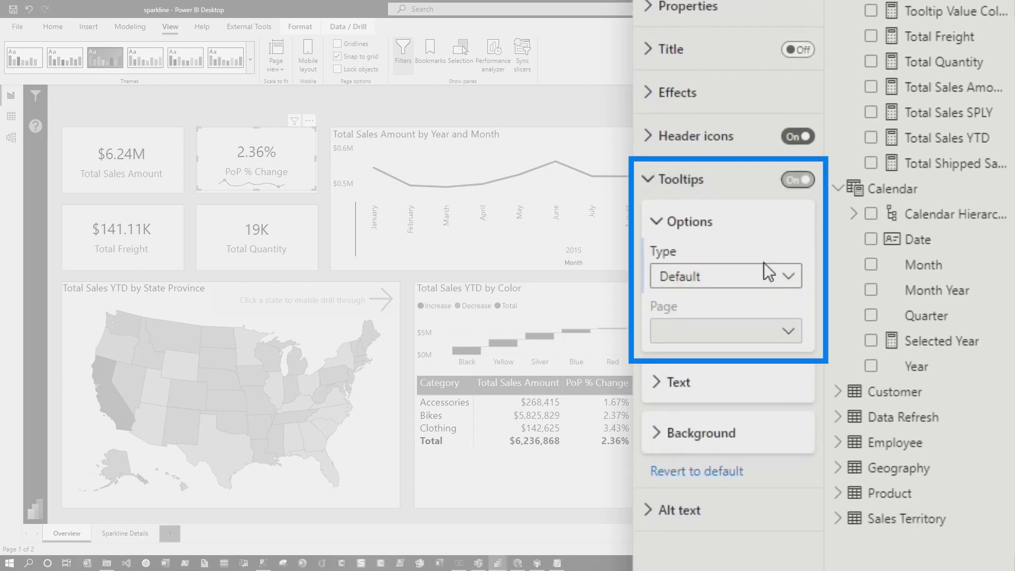
click(719, 293)
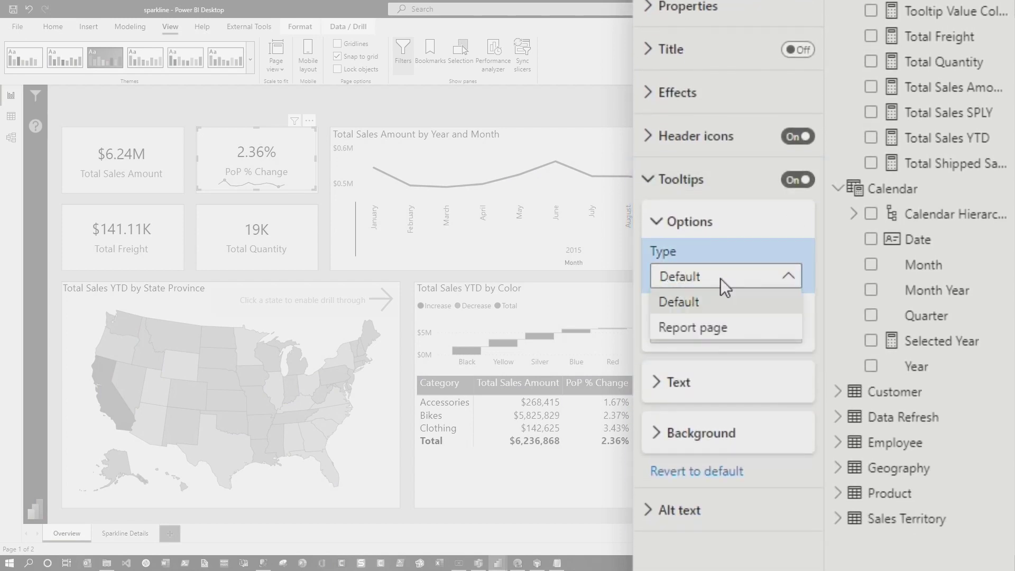
click(711, 328)
click(705, 331)
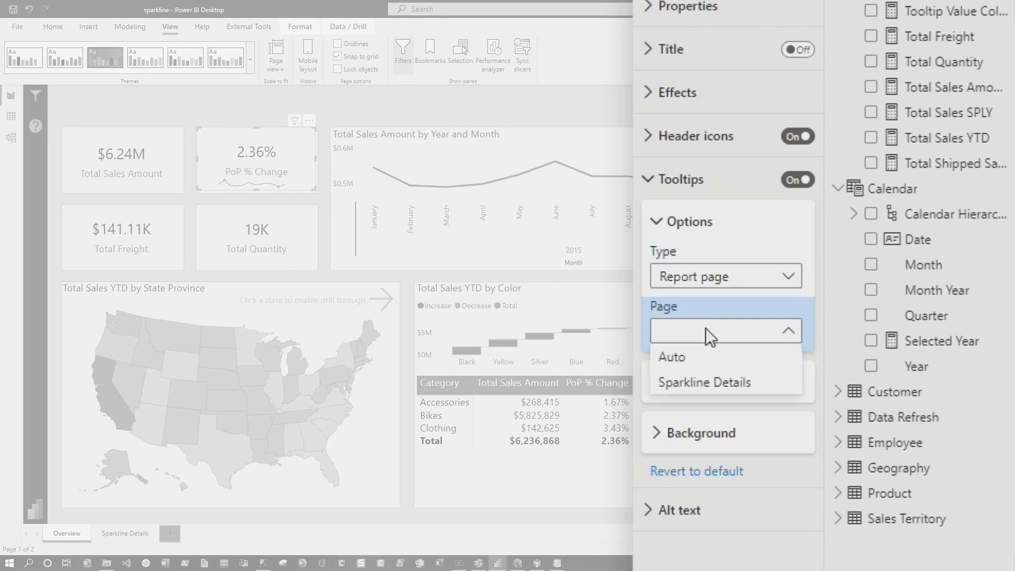
click(737, 383)
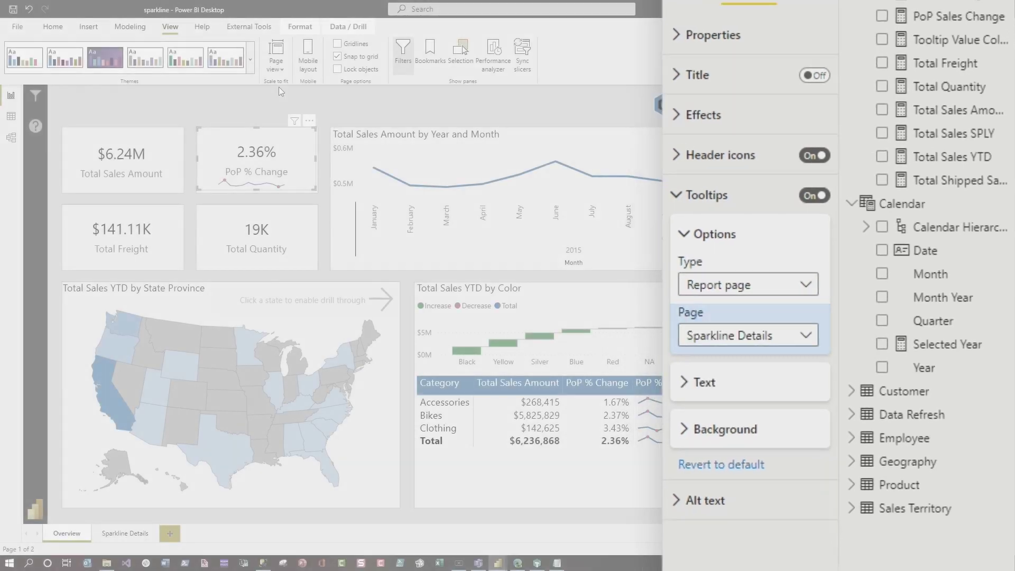
mouse_move(257, 159)
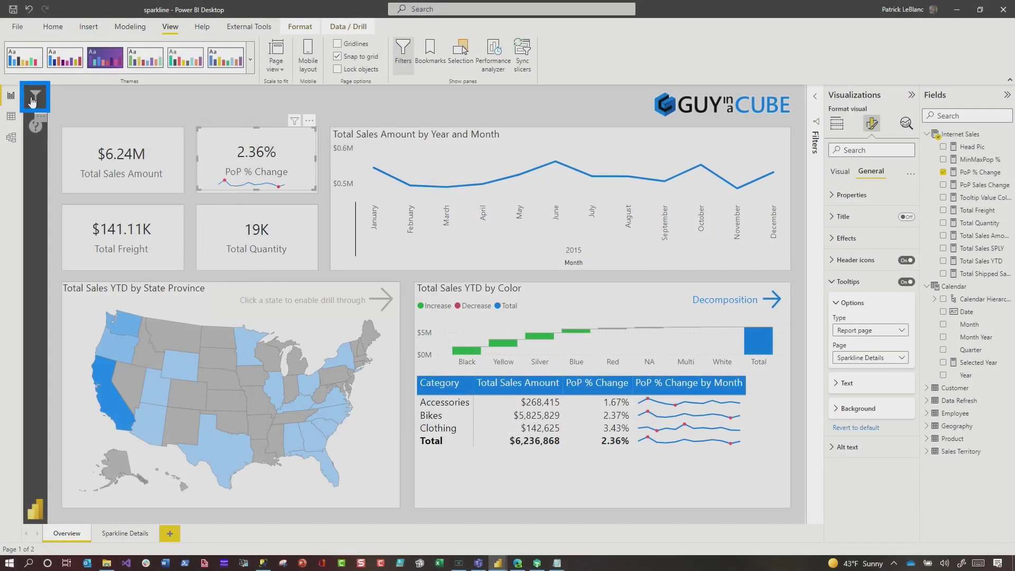
Filter the report to the year 2016 in the Year slicer
click(36, 96)
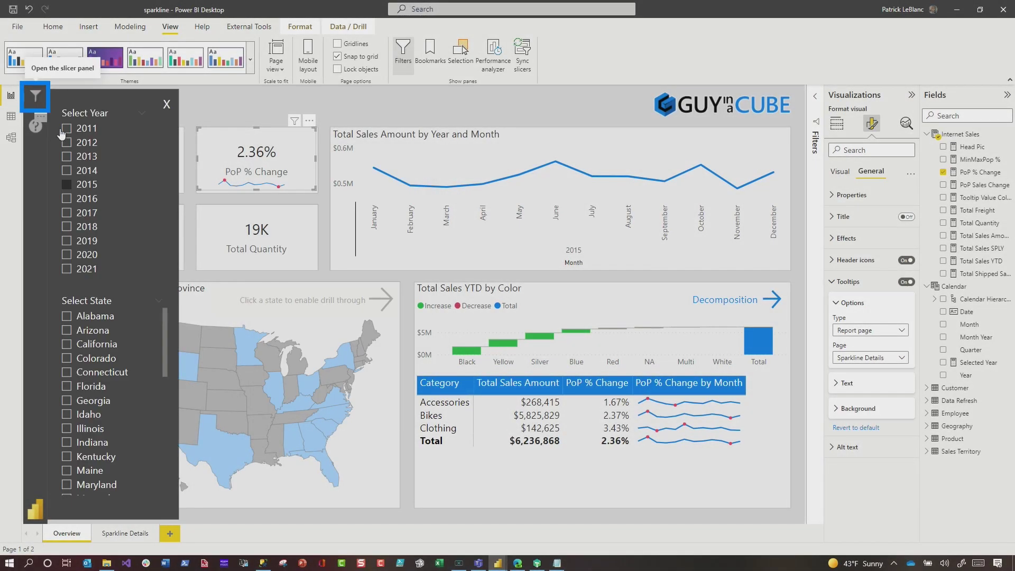
click(81, 199)
click(167, 104)
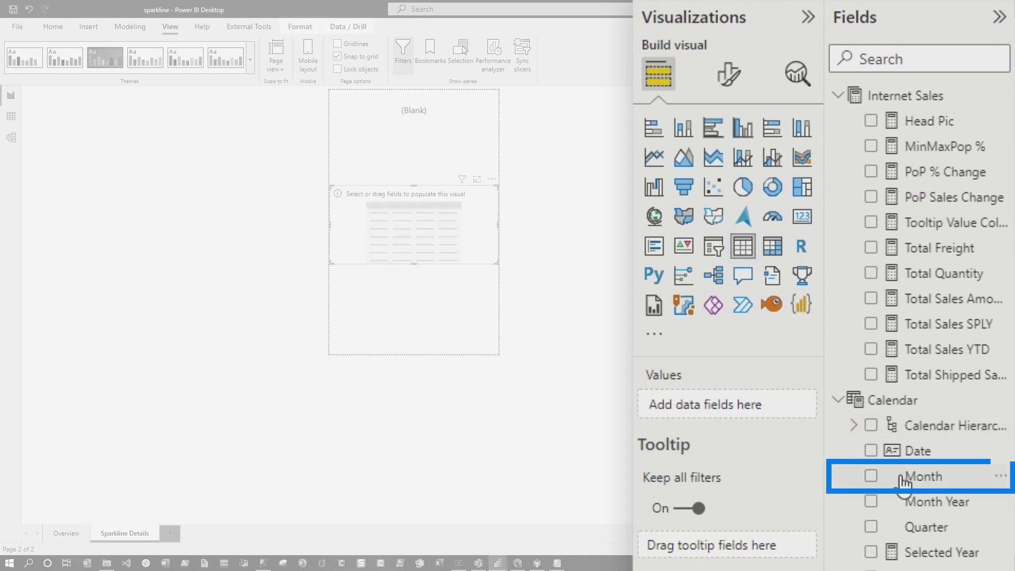
Fill the table with Month and PoP % Change, resize it, and select the MinMaxPop % measure
drag(450, 259, 372, 235)
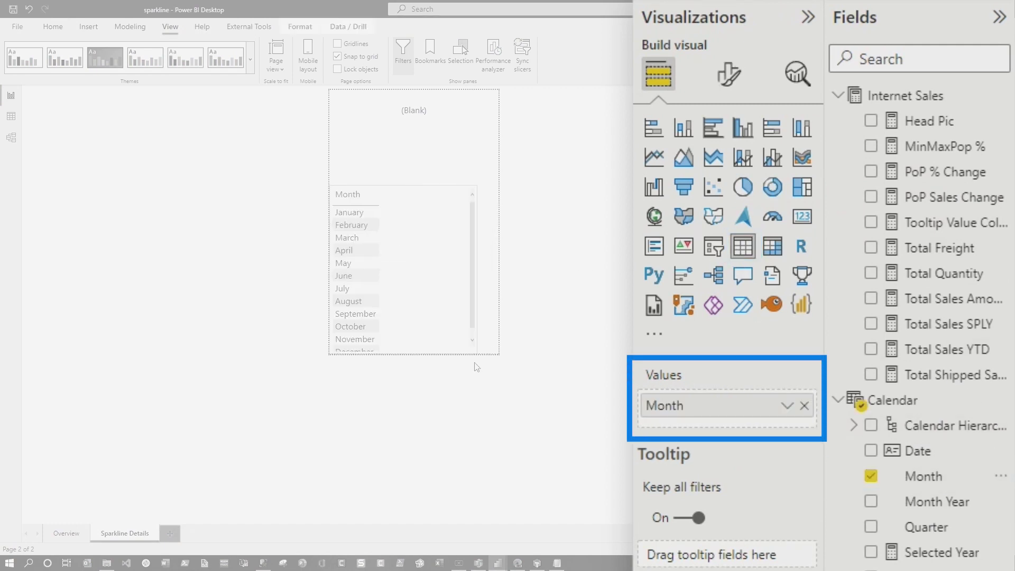
drag(426, 193, 406, 142)
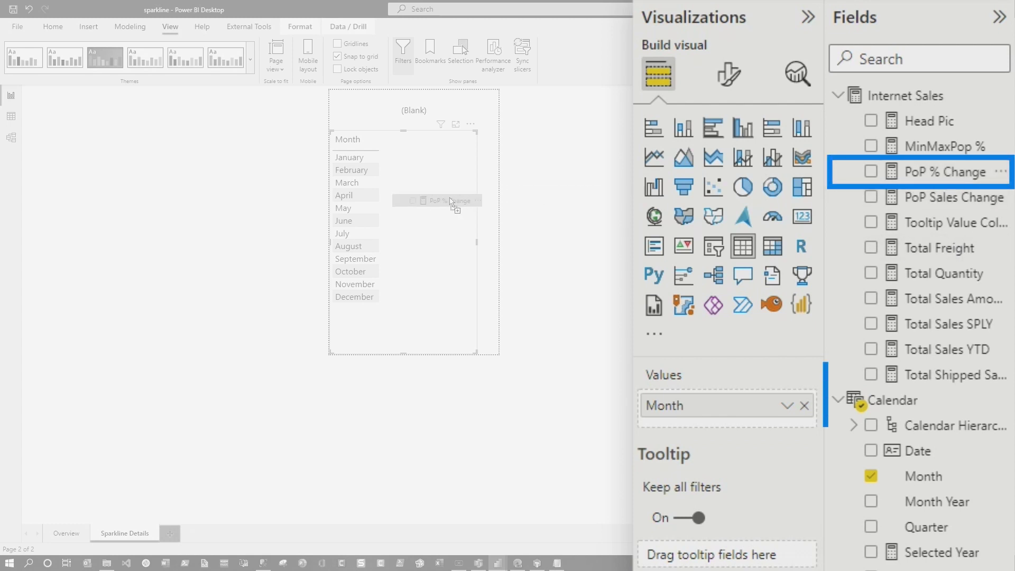
drag(454, 205, 441, 216)
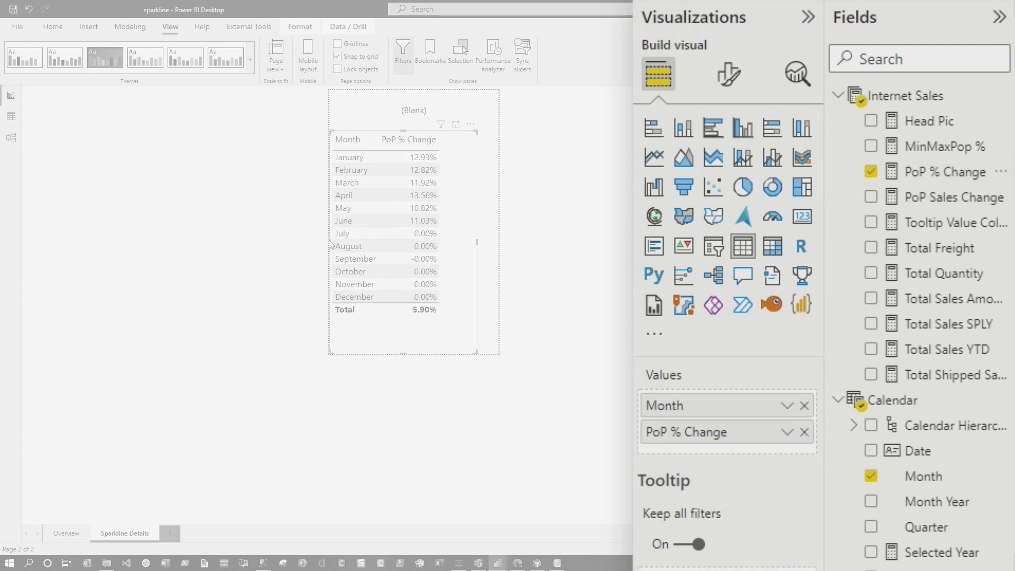
drag(330, 241, 362, 243)
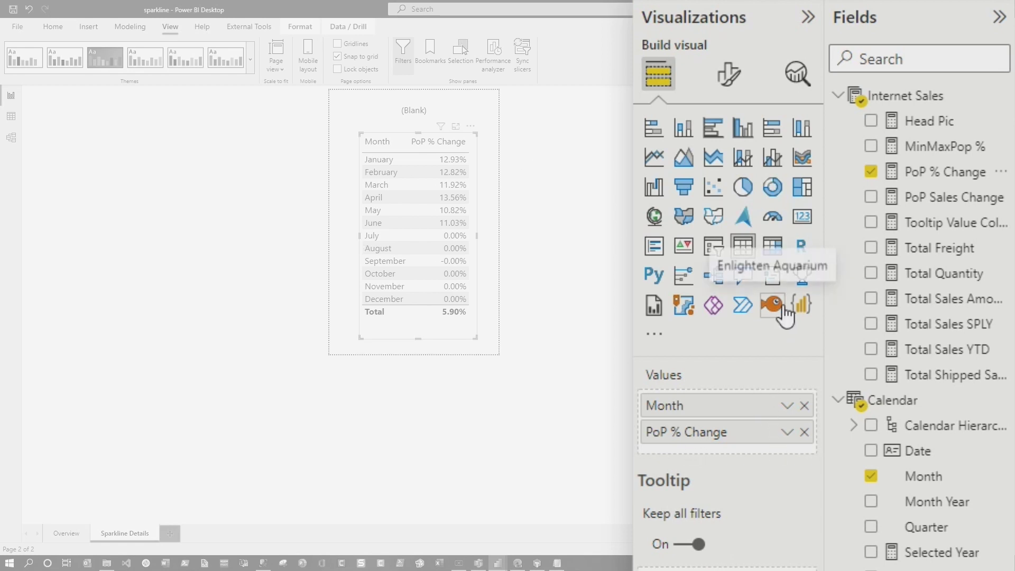
click(928, 146)
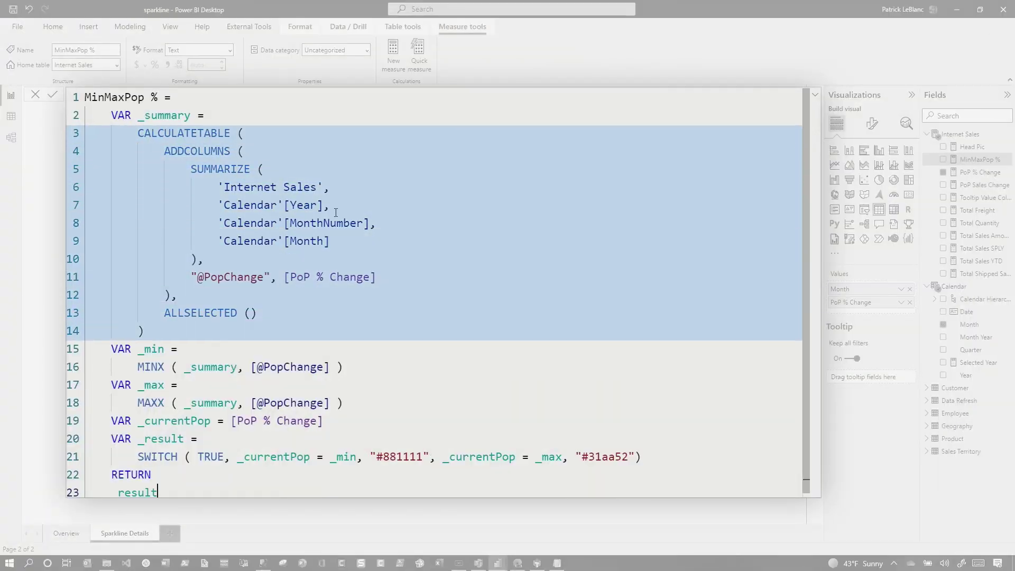
drag(248, 234, 237, 224)
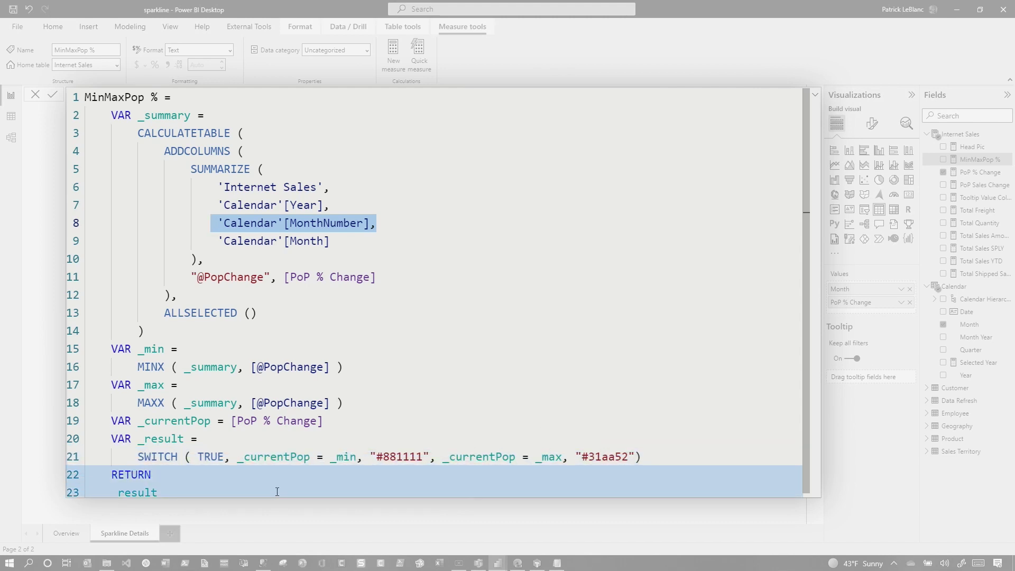
click(404, 170)
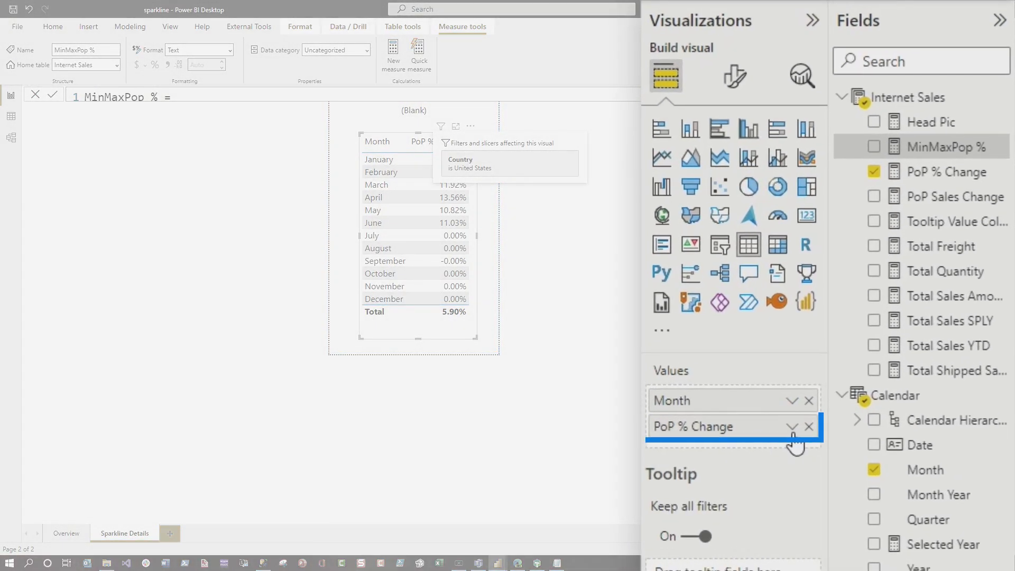
Colour the PoP % Change font by Field value using the Internet Sales MinMaxPop % measure
click(901, 302)
mouse_move(889, 330)
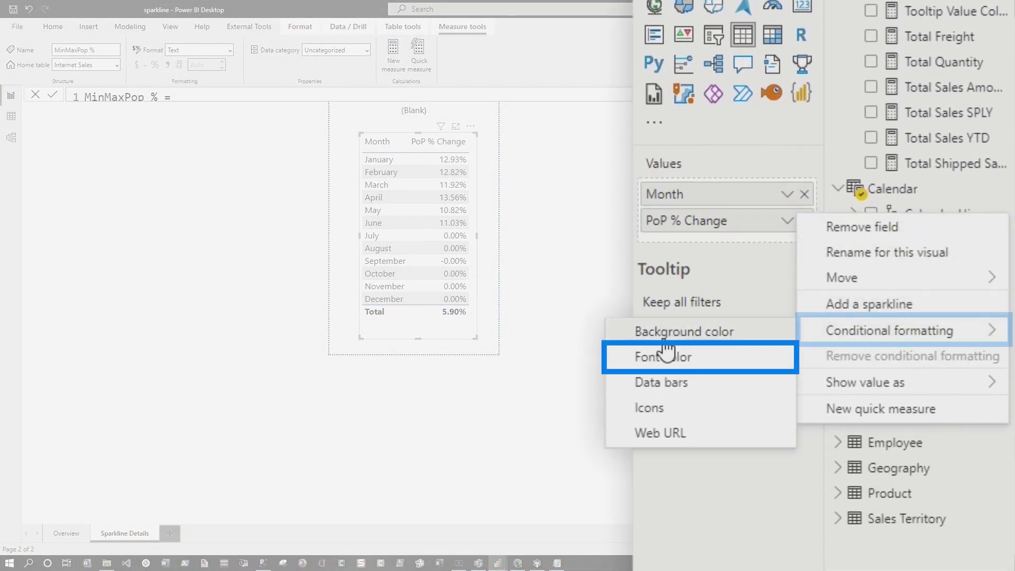
click(413, 356)
click(337, 159)
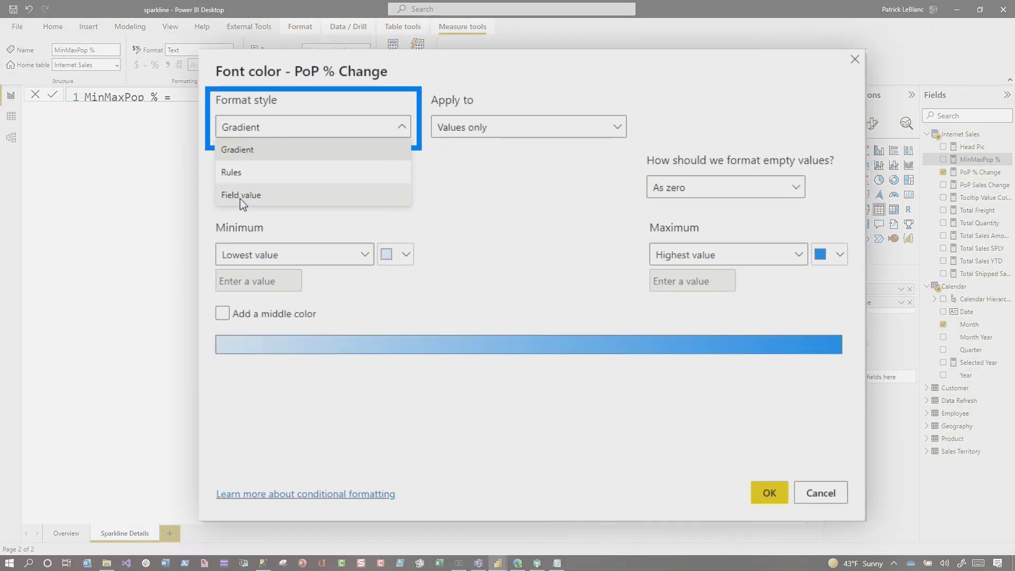
click(240, 199)
click(267, 187)
click(218, 238)
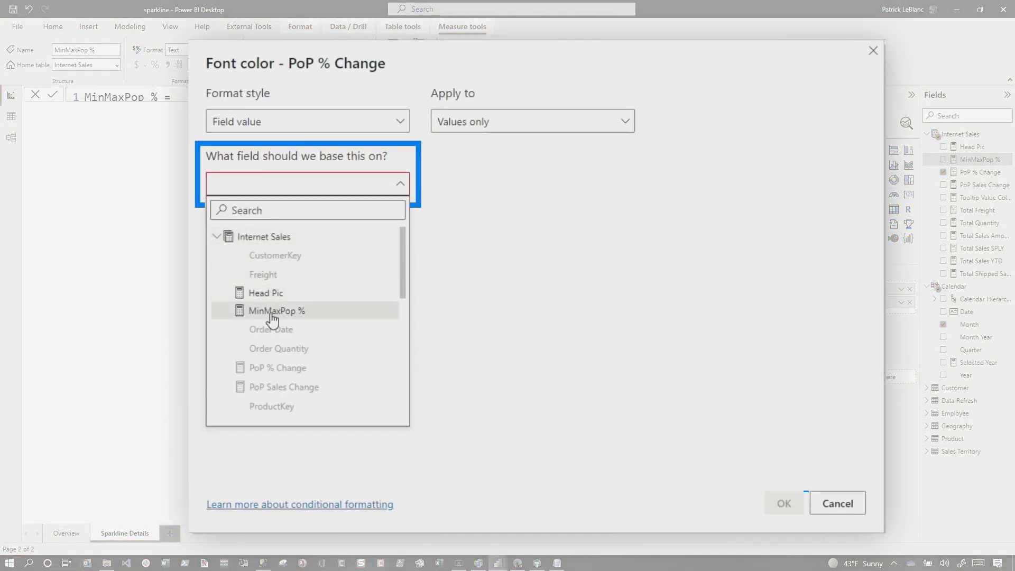
click(334, 320)
click(678, 434)
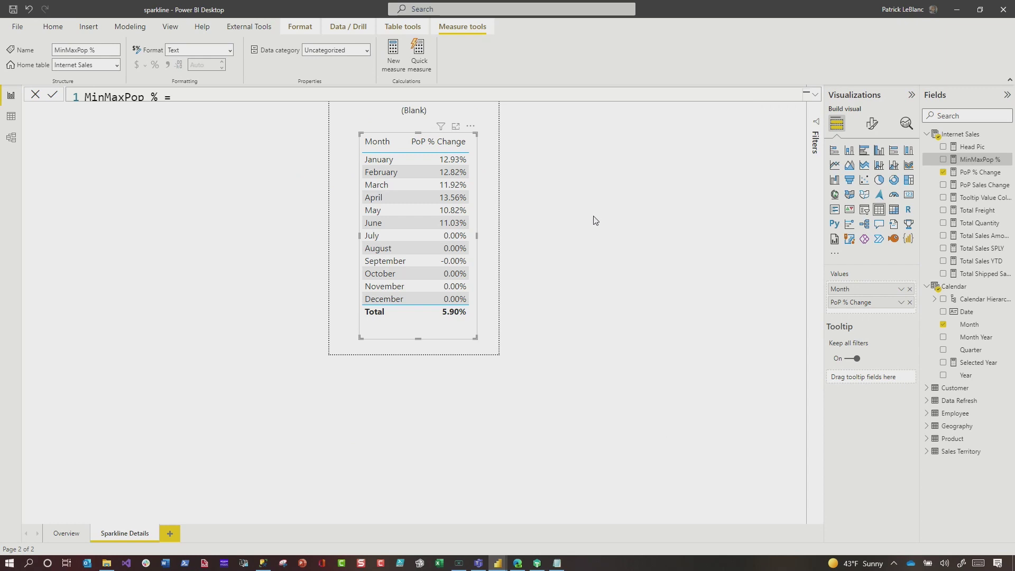
click(75, 536)
mouse_move(253, 160)
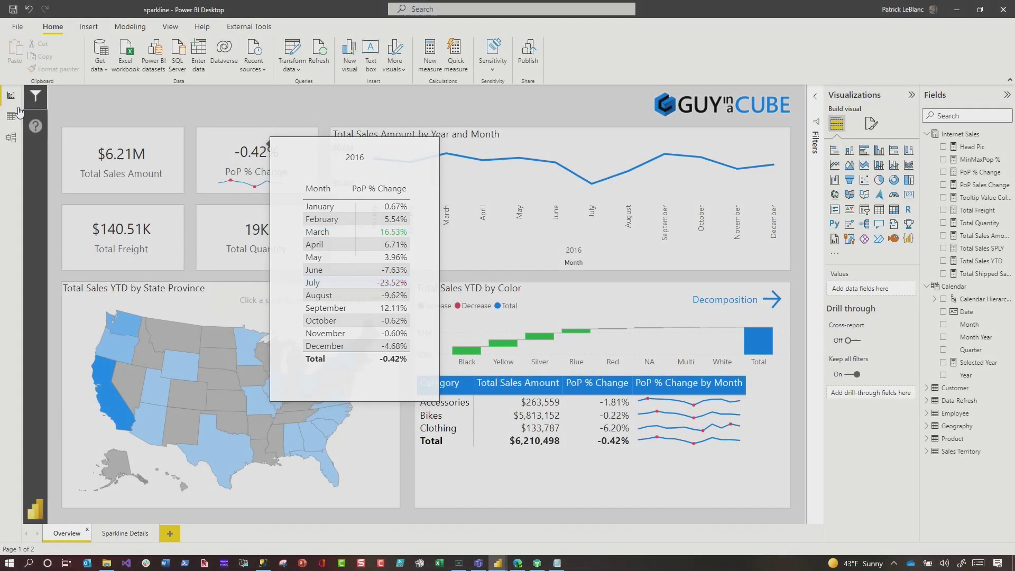
Switch the Overview page's Year slicer to 2017
click(34, 99)
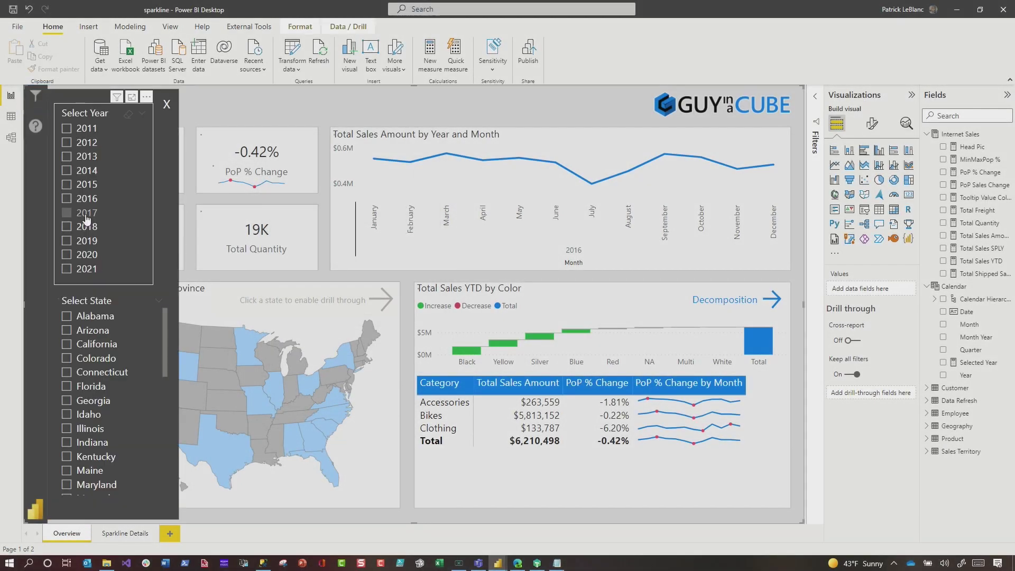
click(87, 220)
click(281, 191)
mouse_move(257, 159)
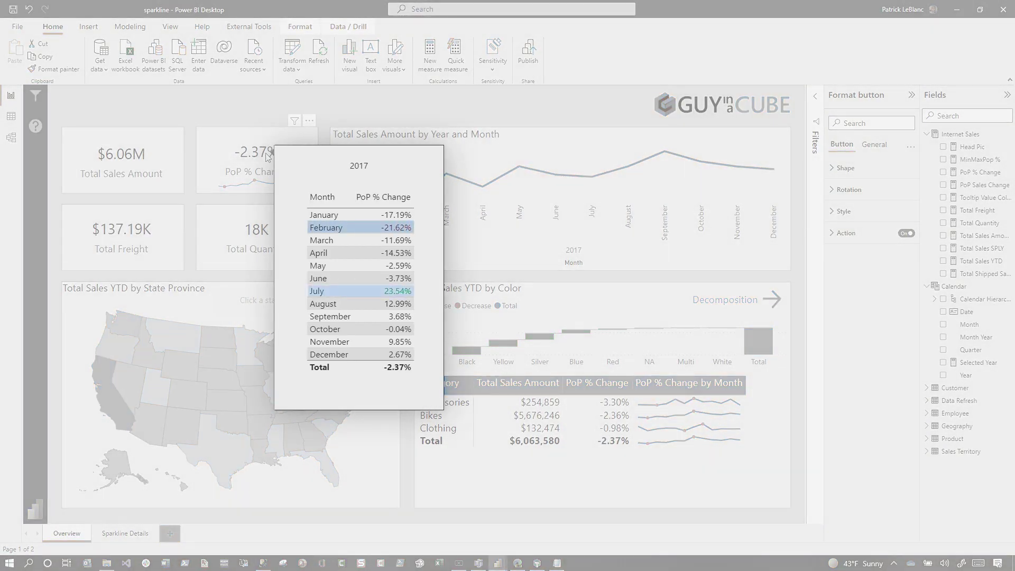